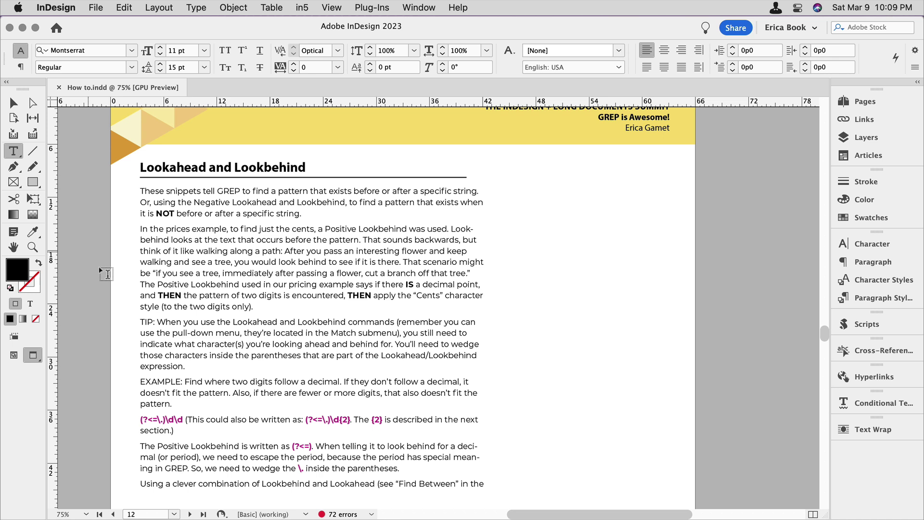
# Zoom in on the TIP and EXAMPLE paragraphs and show the Paragraph Styles panel
pyautogui.press('super+space')
pyautogui.moveTo(98, 294); pyautogui.dragTo(518, 455)
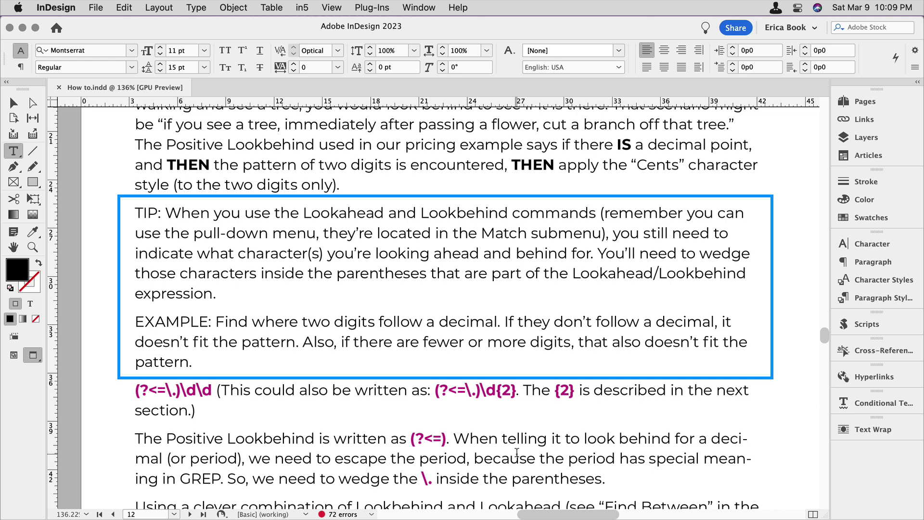
pyautogui.click(885, 298)
pyautogui.moveTo(399, 233); pyautogui.dragTo(416, 332)
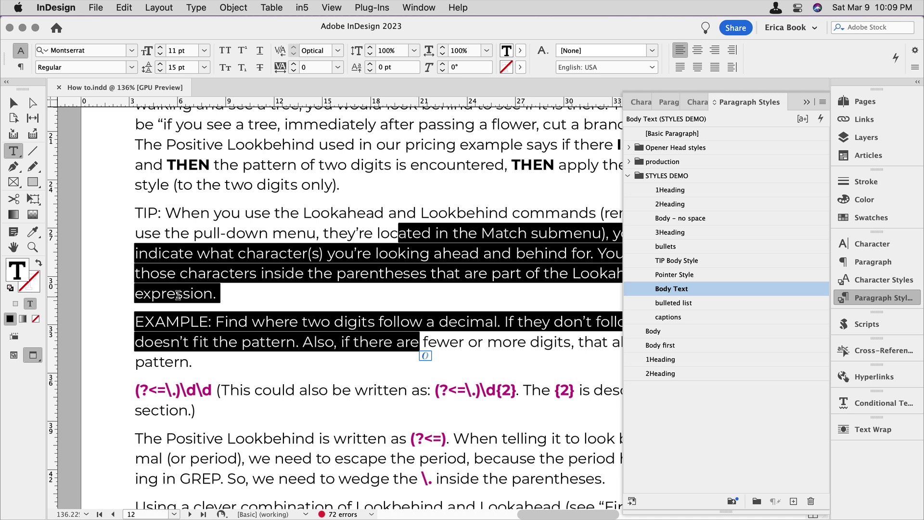
pyautogui.click(195, 284)
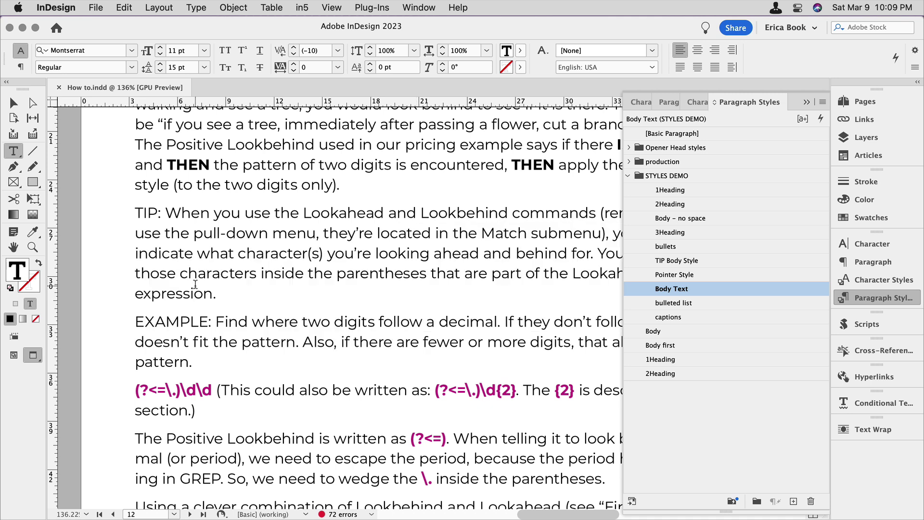
# In the Character Styles panel, inspect the Bold Magenta style's settings without changing them
pyautogui.click(865, 278)
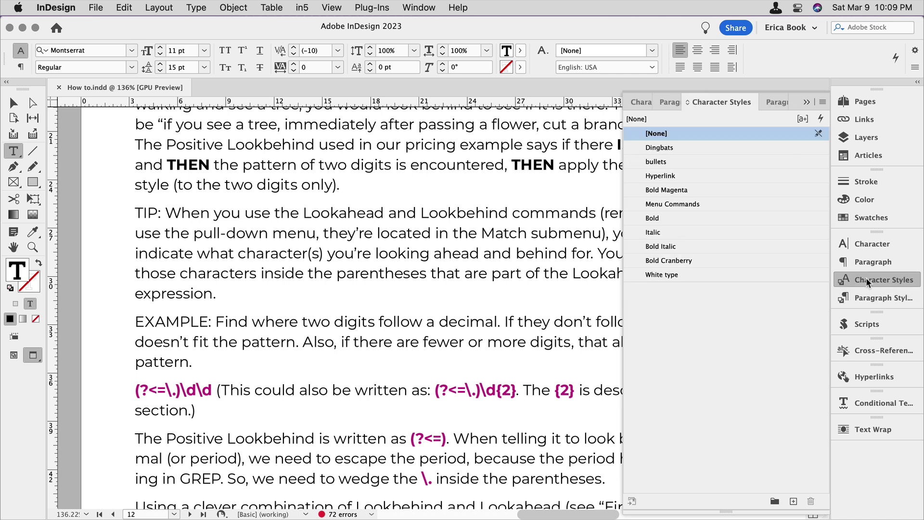
pyautogui.doubleClick(670, 190)
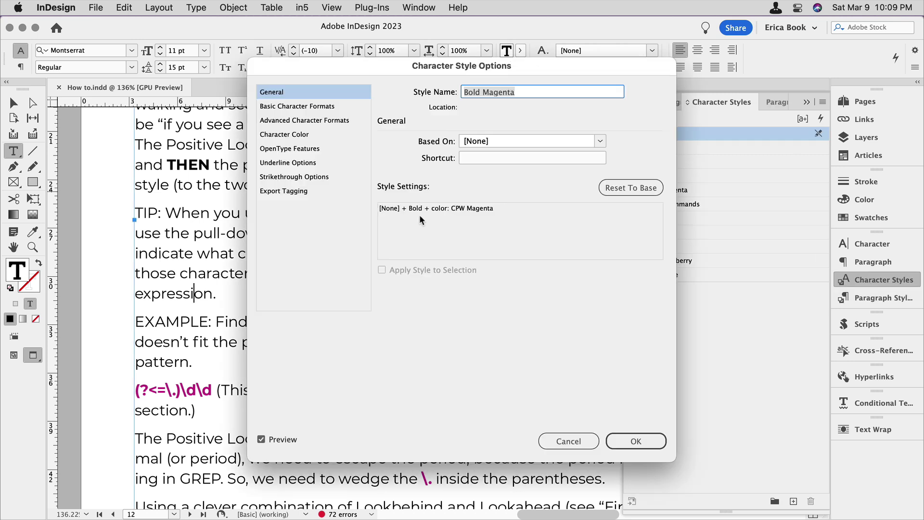
pyautogui.click(575, 438)
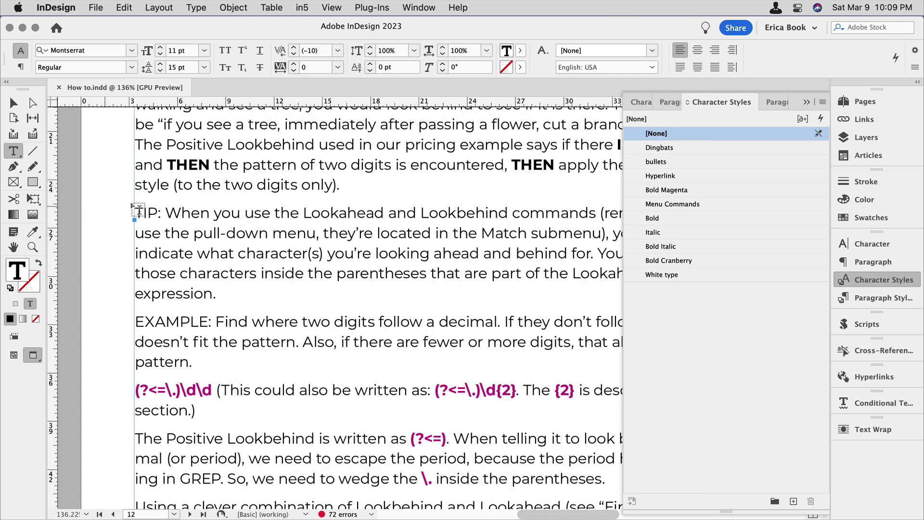
# Try Bold Magenta on the word TIP:, undo it, and save the document
pyautogui.moveTo(135, 212); pyautogui.dragTo(162, 212)
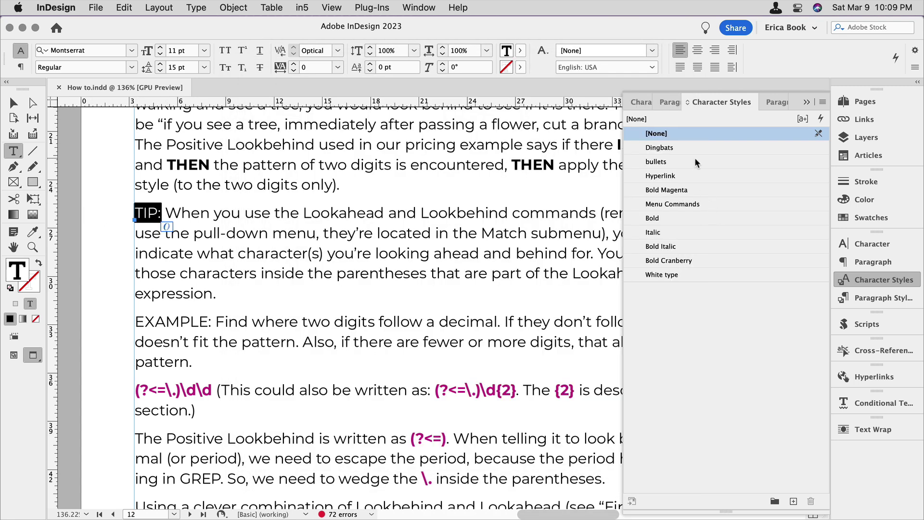
pyautogui.click(699, 186)
pyautogui.click(482, 233)
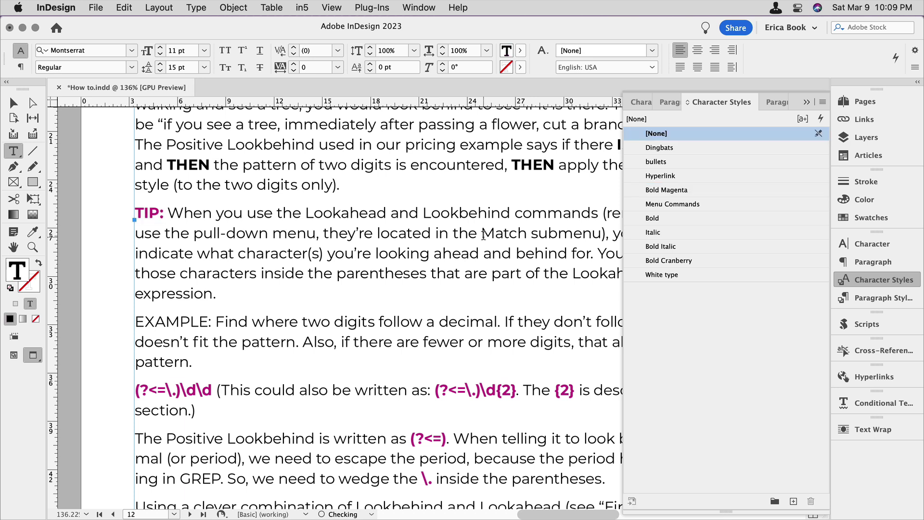
pyautogui.press('super+z')
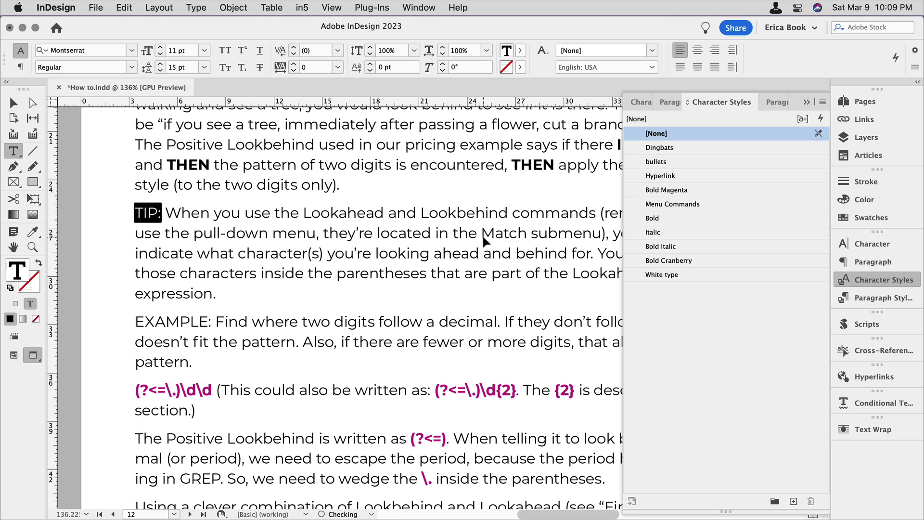
pyautogui.press('super+s')
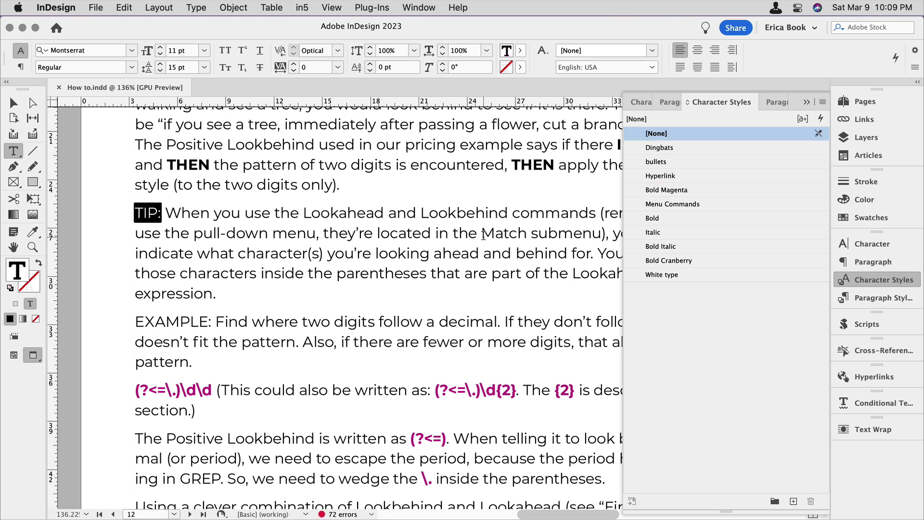
# Select both the TIP and EXAMPLE paragraphs and assign them TIP Body Style from Paragraph Styles
pyautogui.click(884, 298)
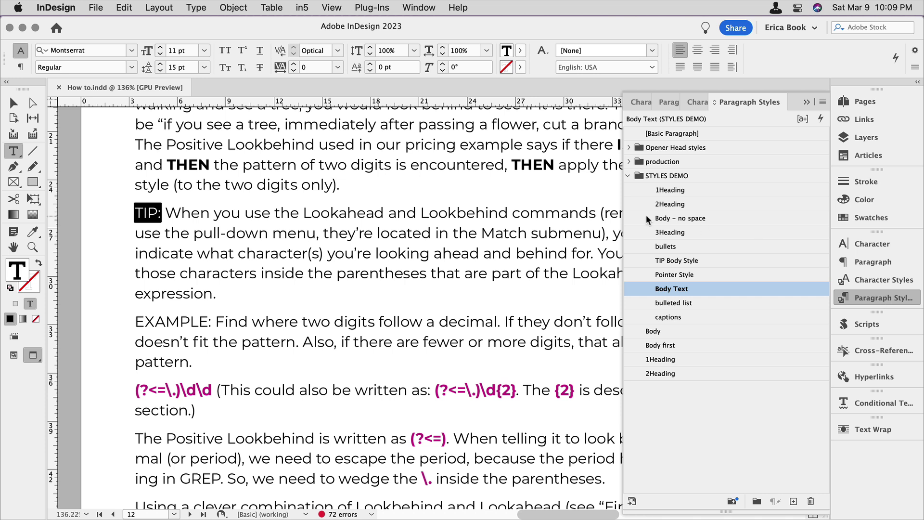
pyautogui.click(459, 236)
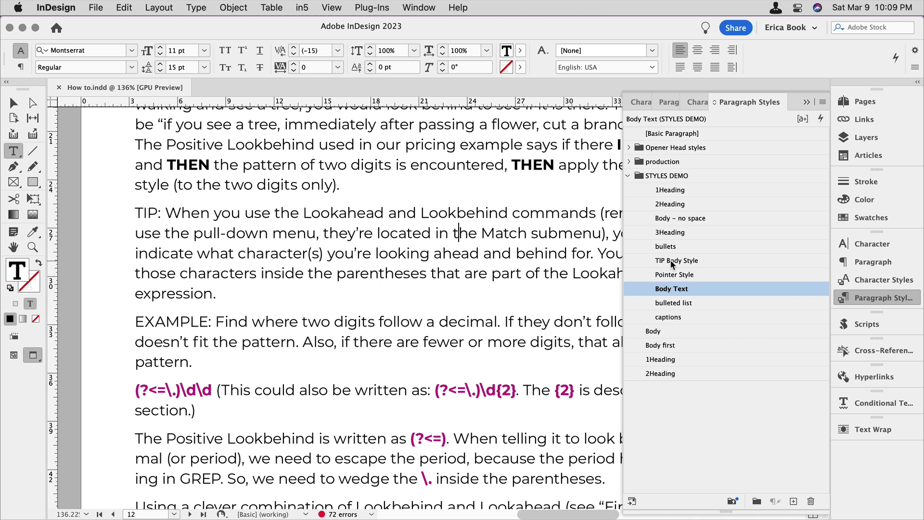
pyautogui.moveTo(422, 233); pyautogui.dragTo(443, 319)
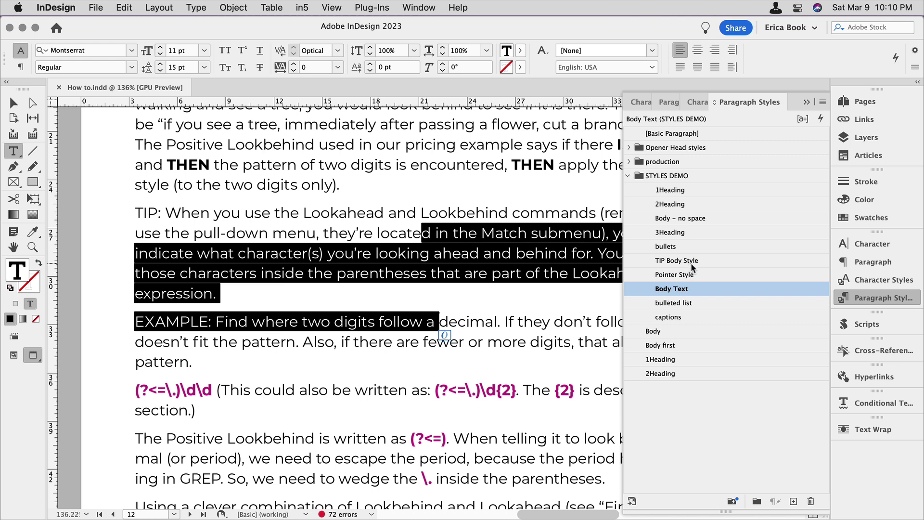
pyautogui.click(692, 262)
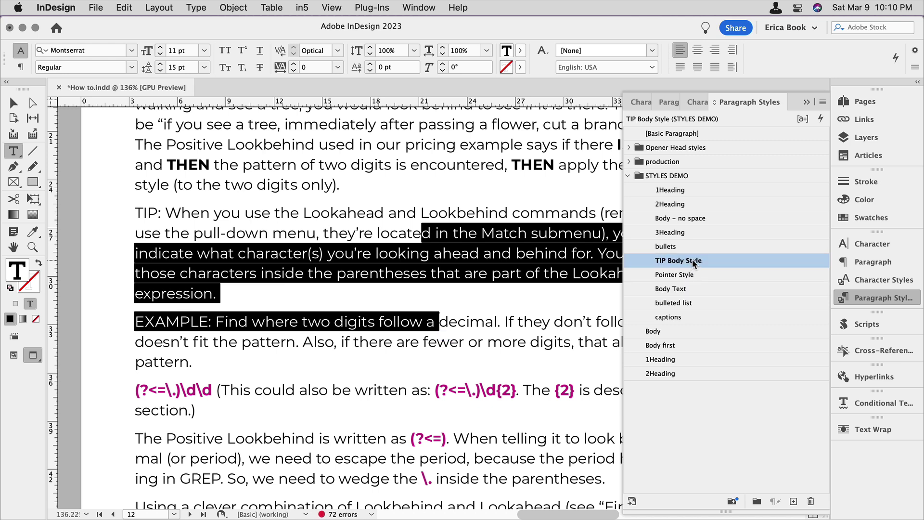
# Add a nested Bold Magenta character style in TIP Body Style's Drop Caps and Nested Styles
pyautogui.doubleClick(693, 261)
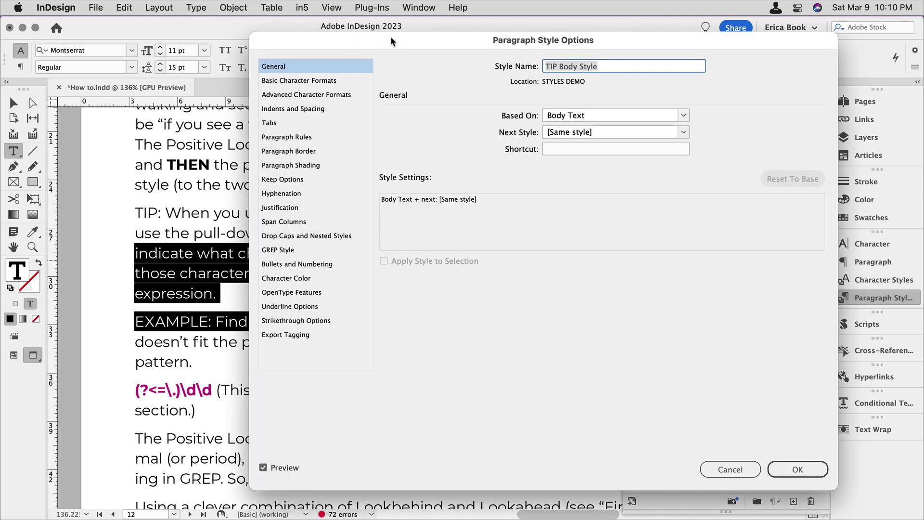
pyautogui.moveTo(391, 36); pyautogui.dragTo(492, 33)
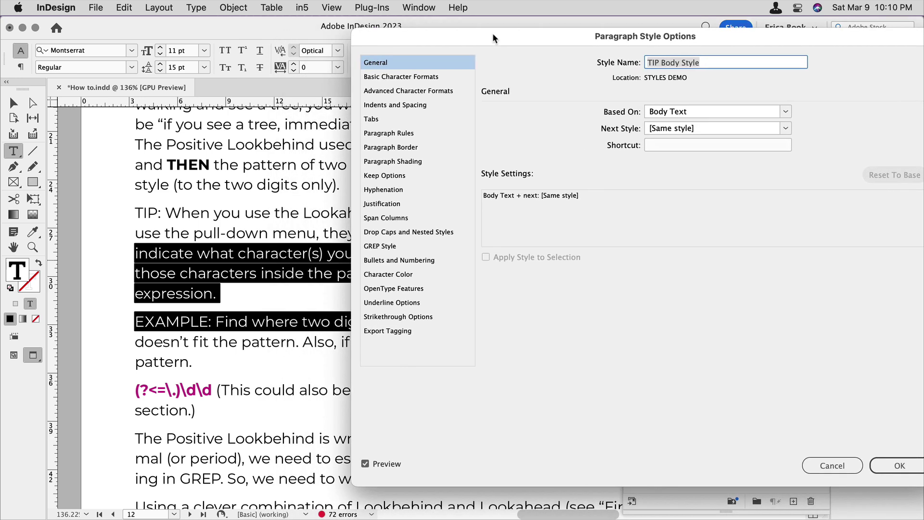
pyautogui.click(437, 233)
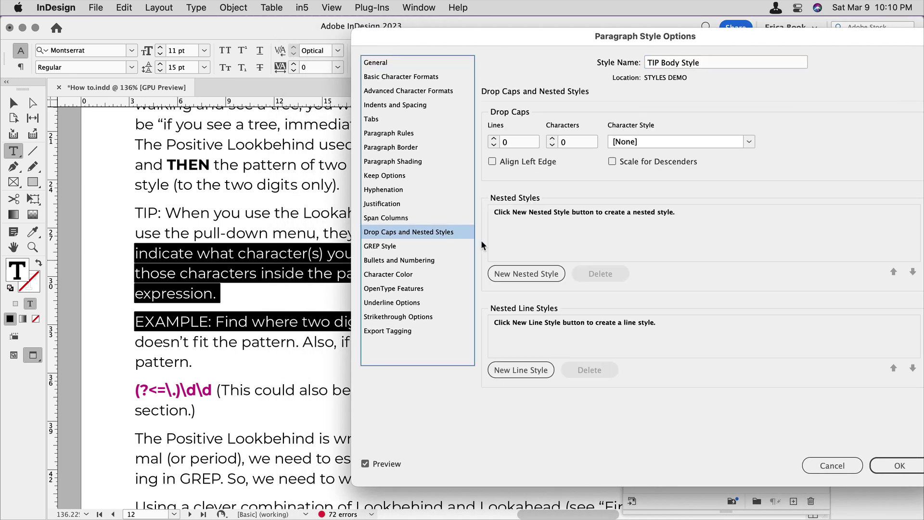
pyautogui.click(515, 274)
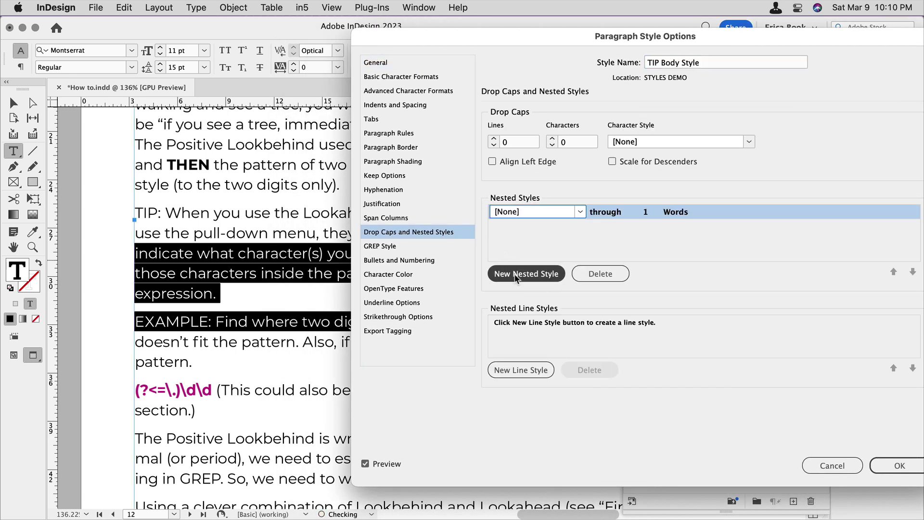
pyautogui.click(577, 213)
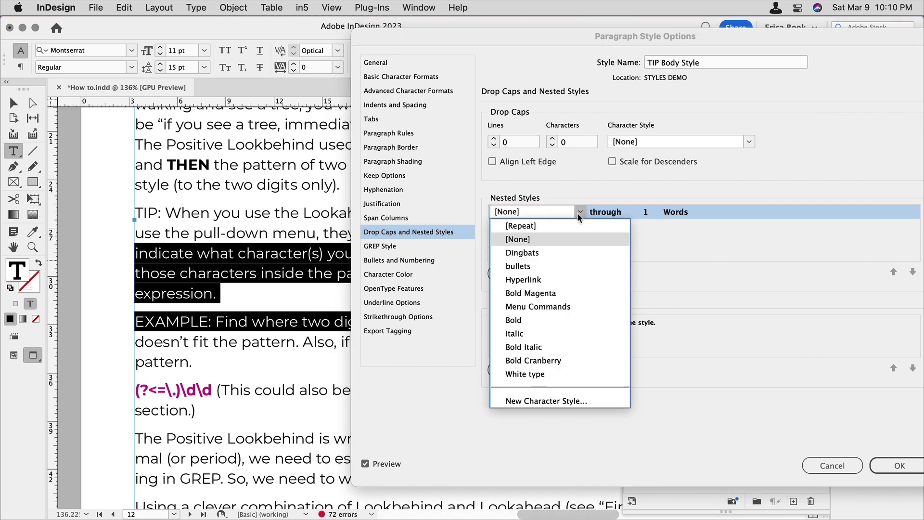
pyautogui.click(569, 293)
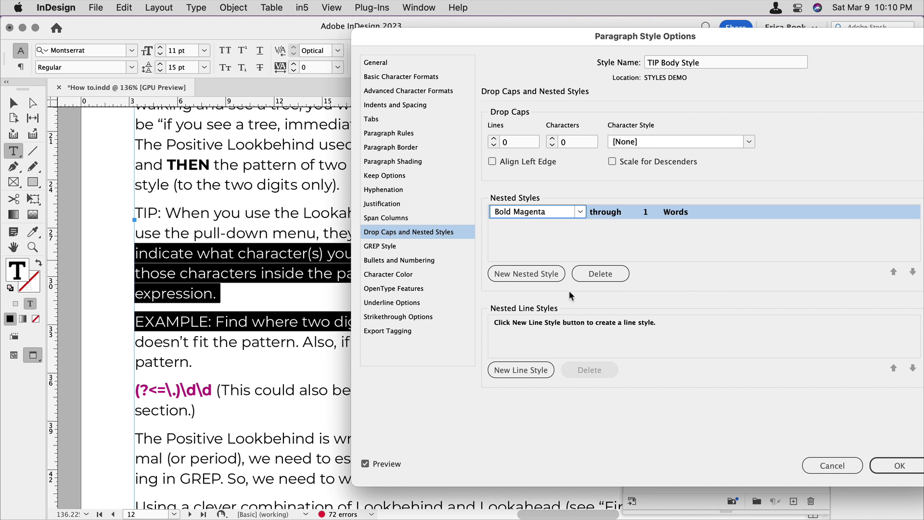
# Make the nested style run through 1 ':' instead of Words, and confirm
pyautogui.click(619, 215)
pyautogui.click(635, 212)
pyautogui.click(634, 212)
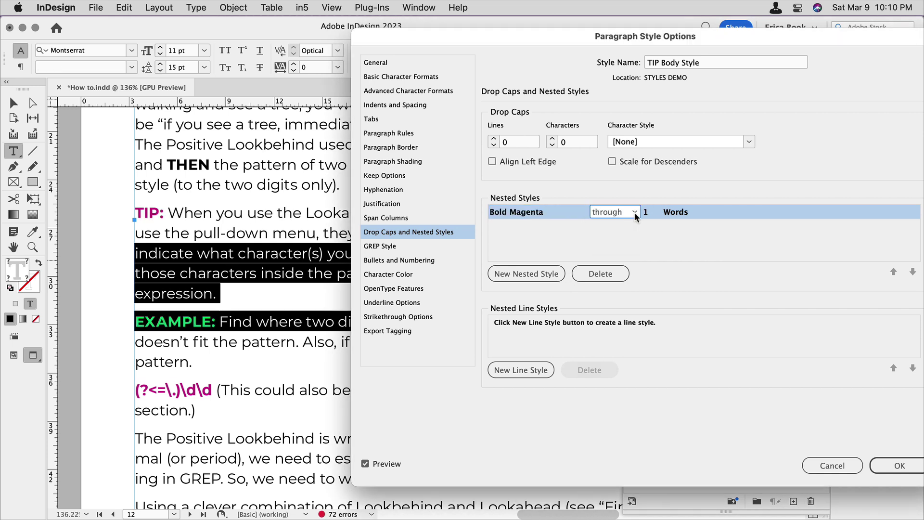
pyautogui.click(634, 212)
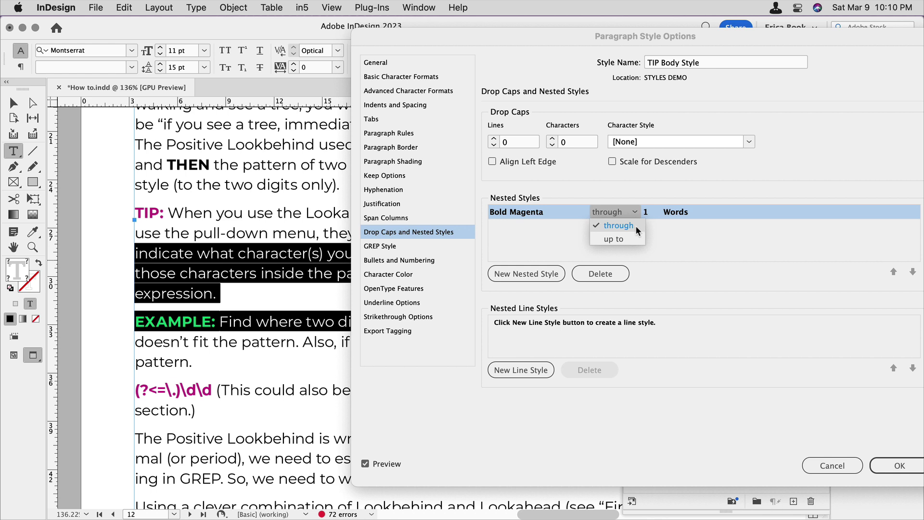
pyautogui.click(663, 237)
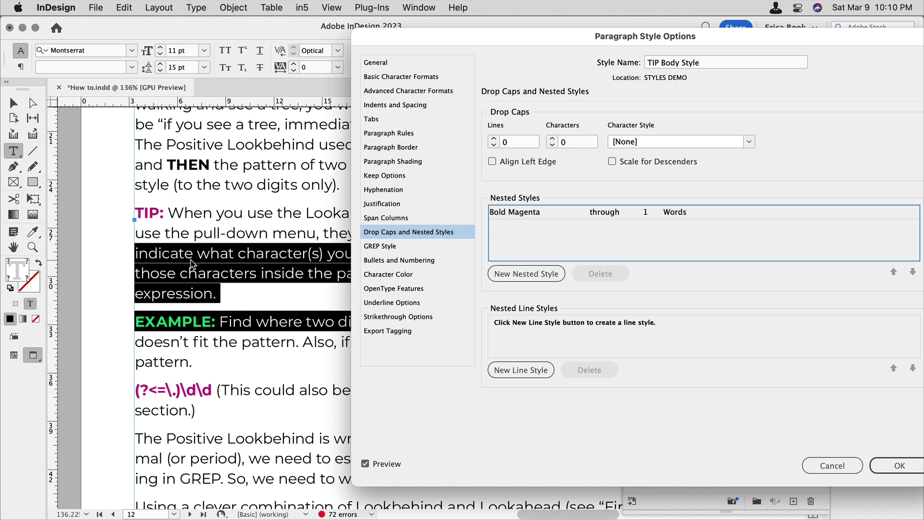
pyautogui.click(700, 212)
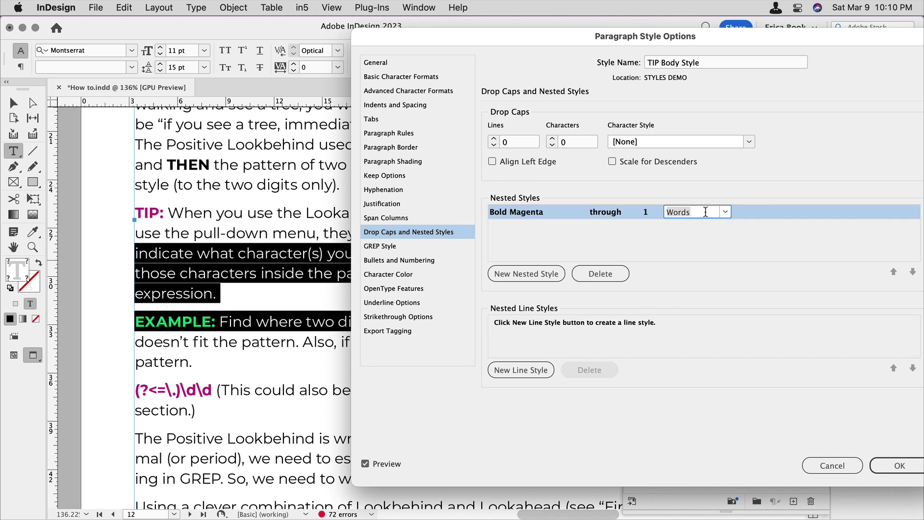
pyautogui.write(':')
pyautogui.click(676, 231)
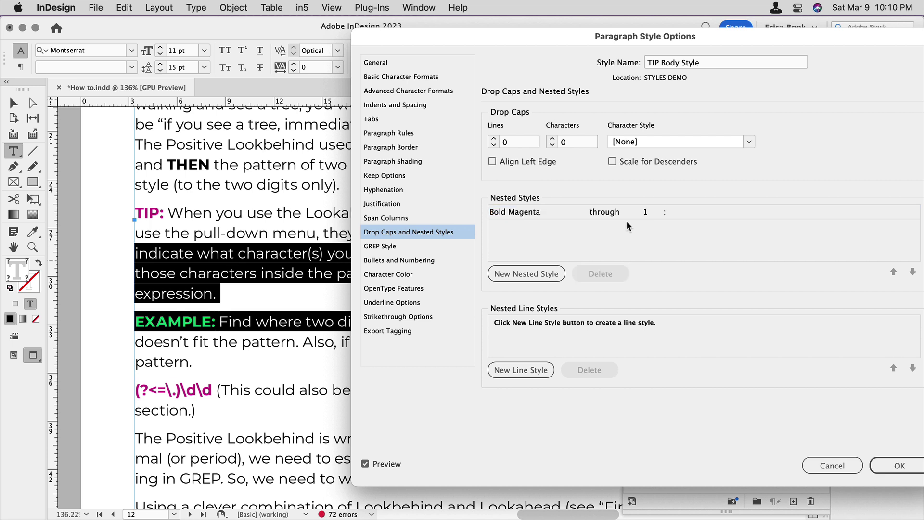
pyautogui.click(903, 470)
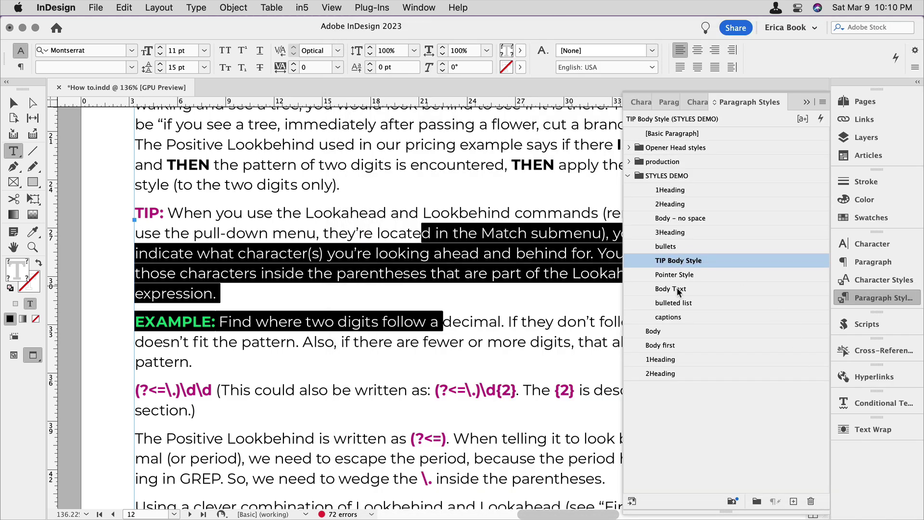
# Reset the TIP and EXAMPLE paragraphs to Body Text, then assign Pointer Style to the TIP paragraph
pyautogui.click(679, 290)
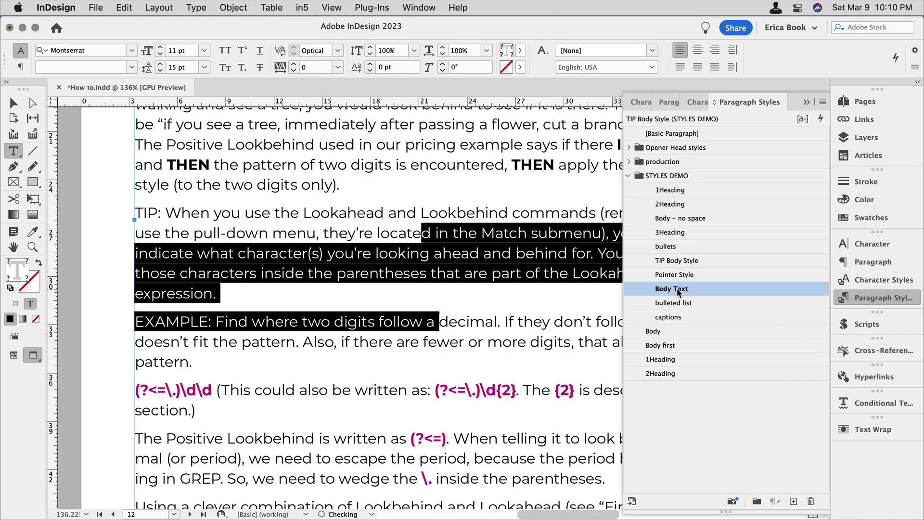
pyautogui.click(682, 260)
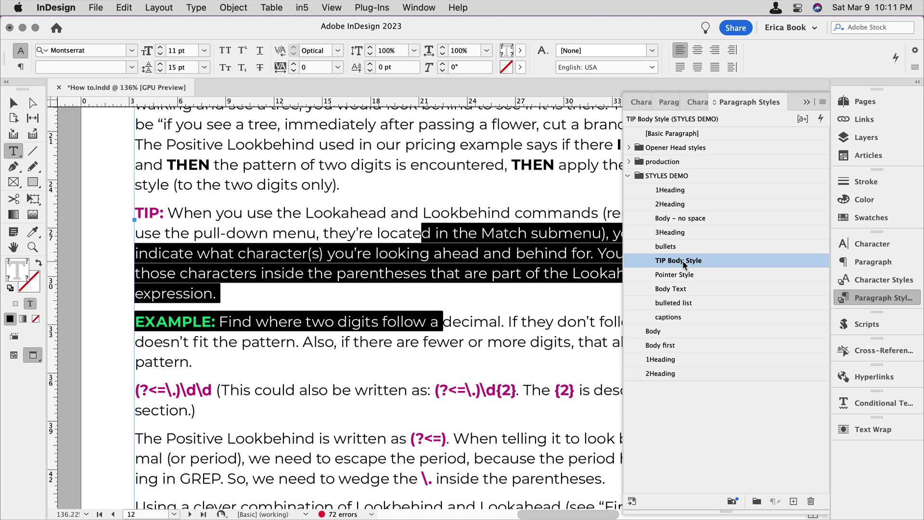
pyautogui.click(671, 289)
pyautogui.click(318, 253)
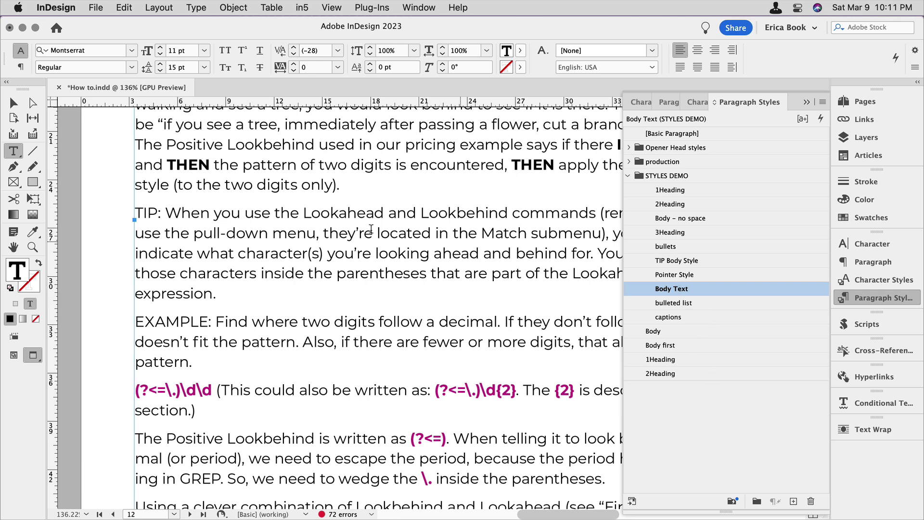
pyautogui.click(655, 276)
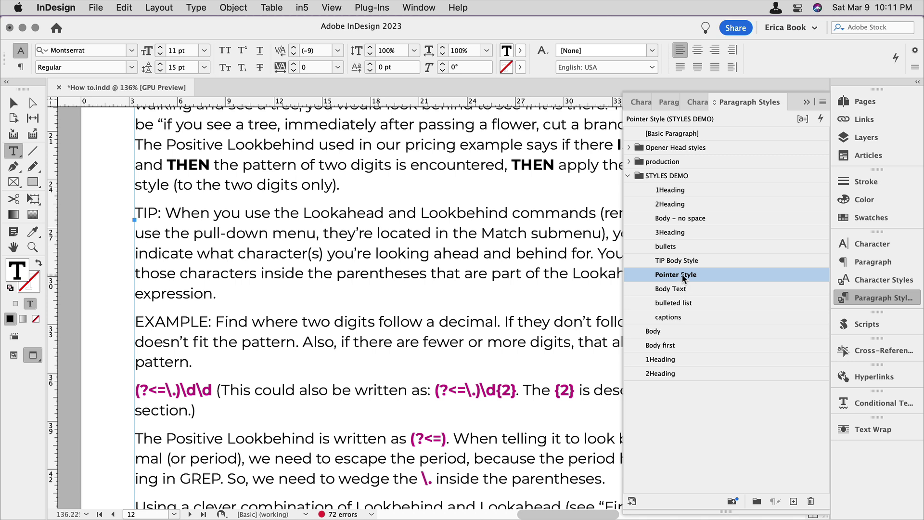
# Add a nested Dingbats character style to Pointer Style, applied through 1 Characters instead of Words
pyautogui.doubleClick(684, 275)
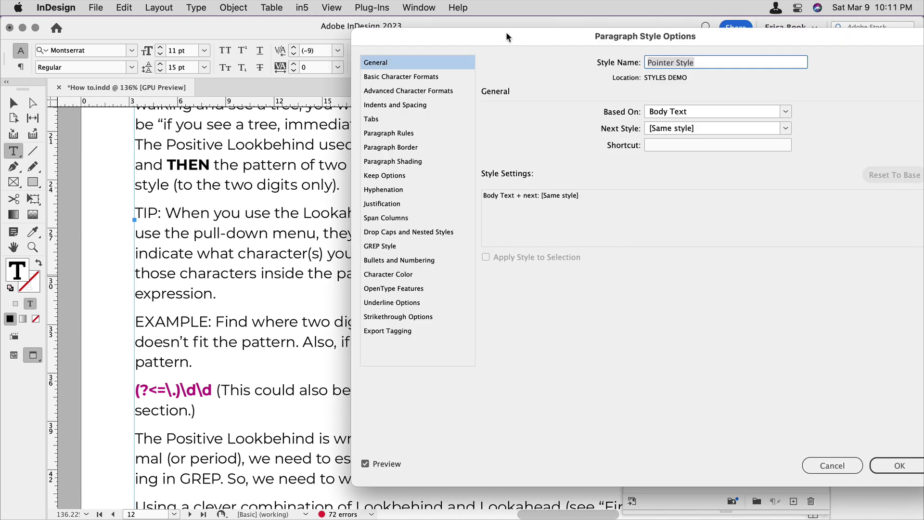
pyautogui.moveTo(506, 32); pyautogui.dragTo(571, 36)
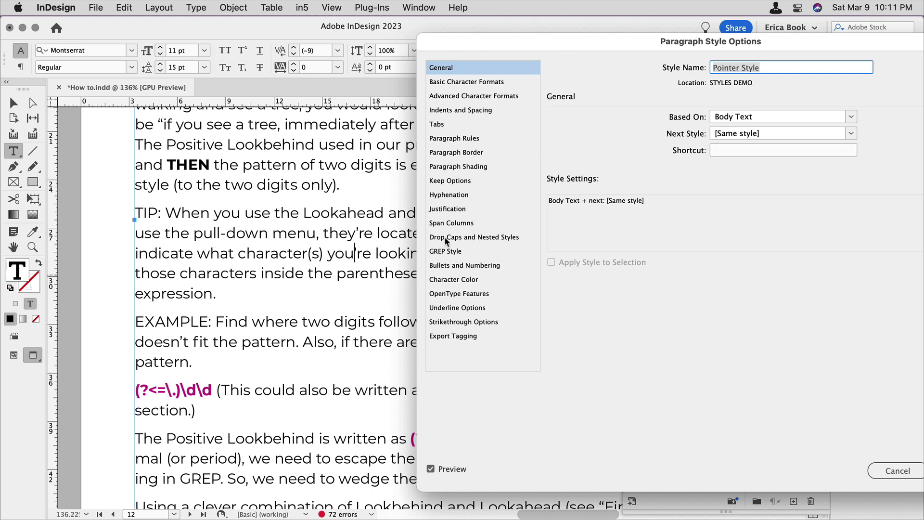
pyautogui.click(480, 238)
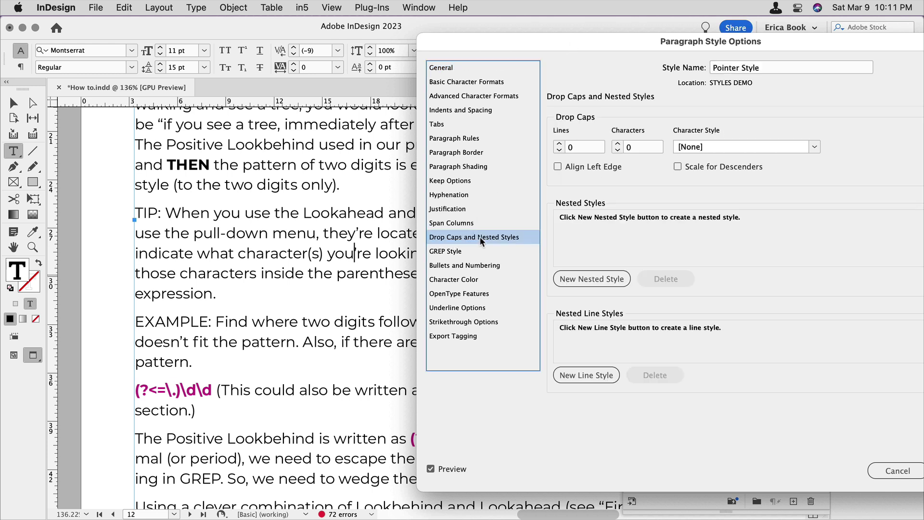
pyautogui.click(590, 281)
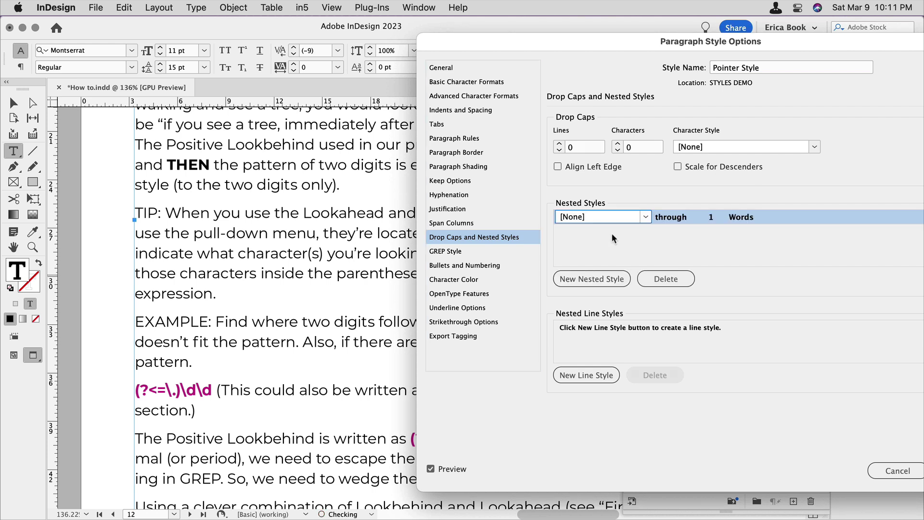
pyautogui.click(645, 216)
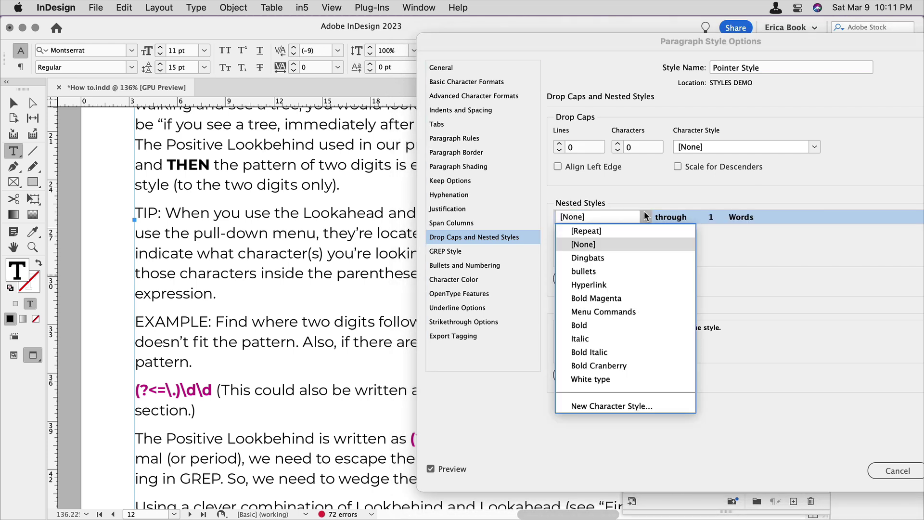
pyautogui.click(600, 260)
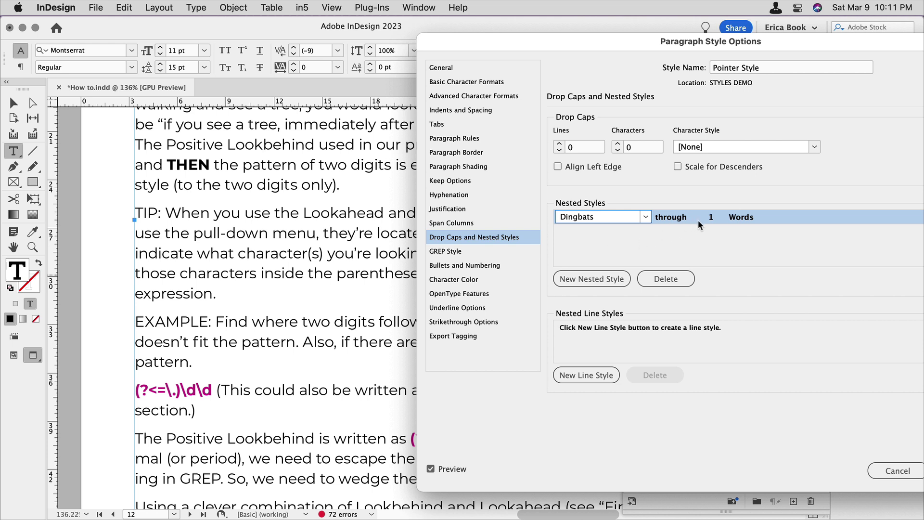
pyautogui.click(740, 220)
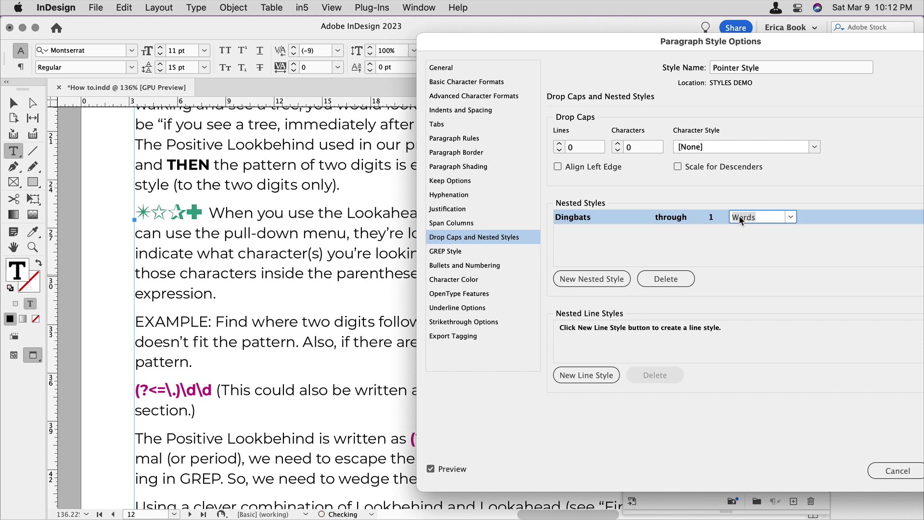
pyautogui.click(793, 217)
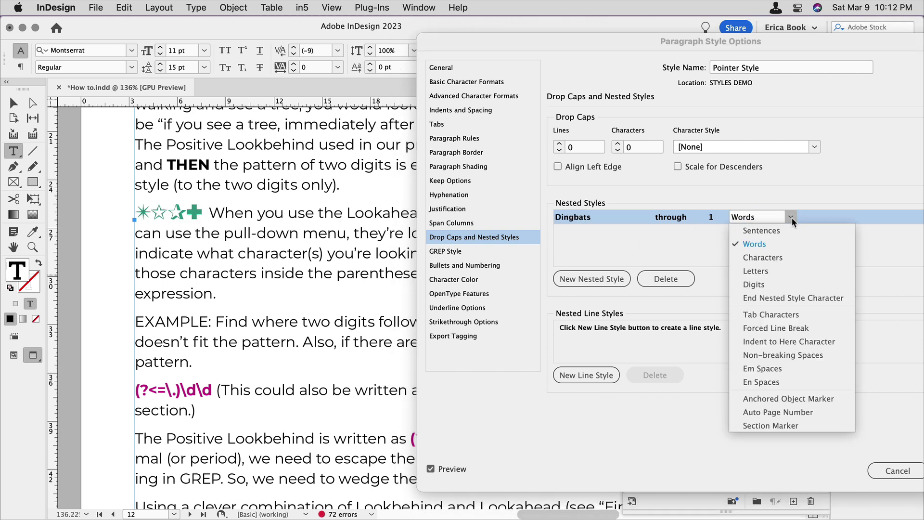
pyautogui.click(780, 259)
pyautogui.click(756, 241)
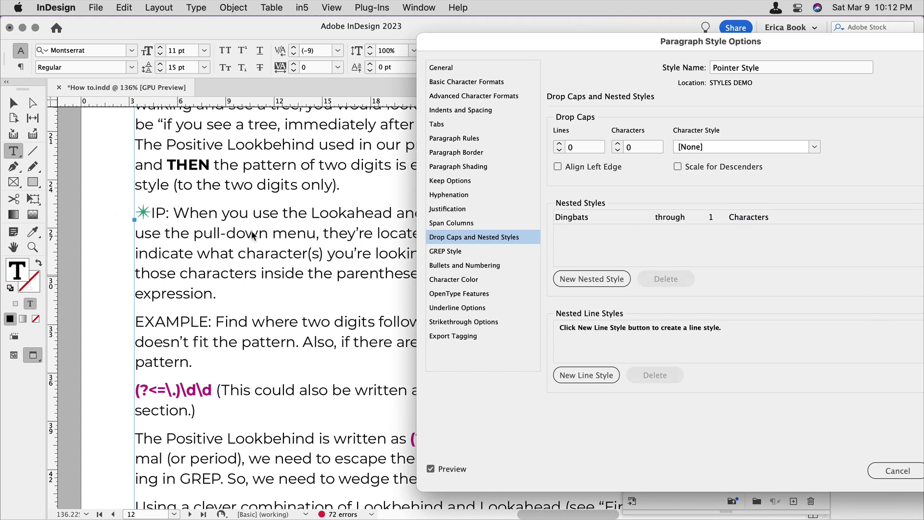
pyautogui.moveTo(586, 46); pyautogui.dragTo(422, 39)
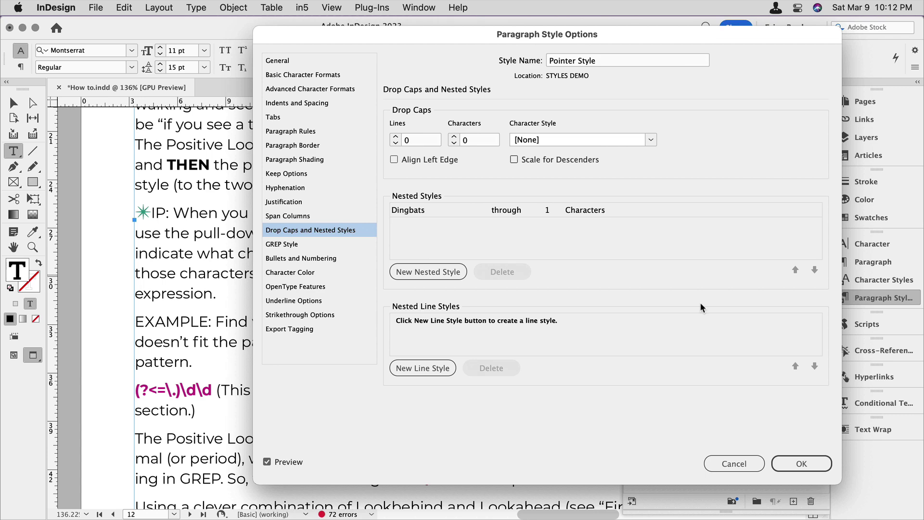
# Confirm the Pointer Style changes and delete the leftover TIP lead-in text
pyautogui.click(800, 464)
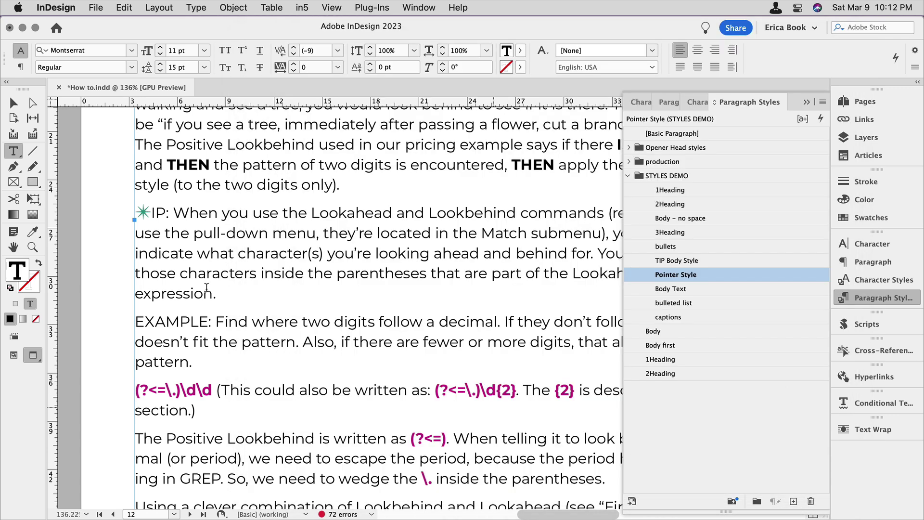
pyautogui.moveTo(139, 212); pyautogui.dragTo(168, 214)
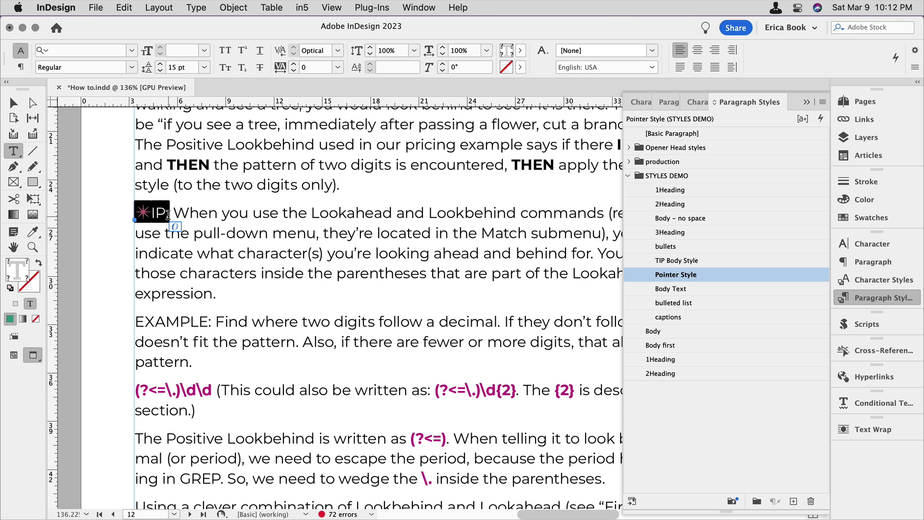
pyautogui.press('BackSpace')
pyautogui.press('Right')
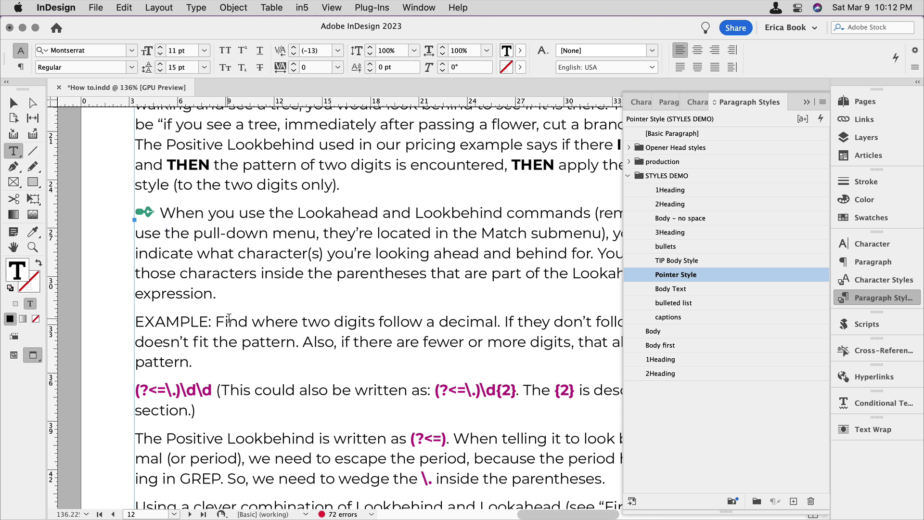
# Apply Pointer Style to the EXAMPLE paragraph and delete its EXAMPLE lead-in
pyautogui.moveTo(136, 321); pyautogui.dragTo(212, 323)
pyautogui.click(694, 275)
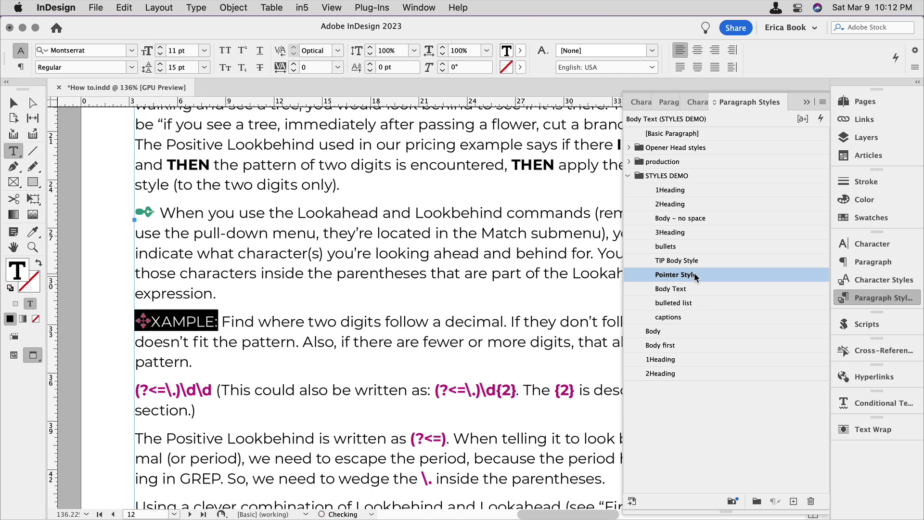
pyautogui.press('BackSpace')
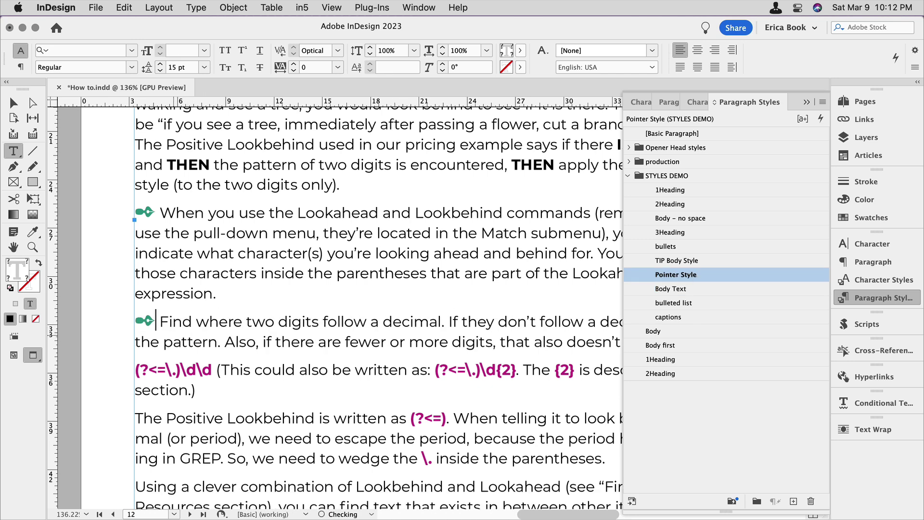
# Add a new pointer paragraph after the TIP paragraph reading '➼ Here is the info.'
pyautogui.click(233, 298)
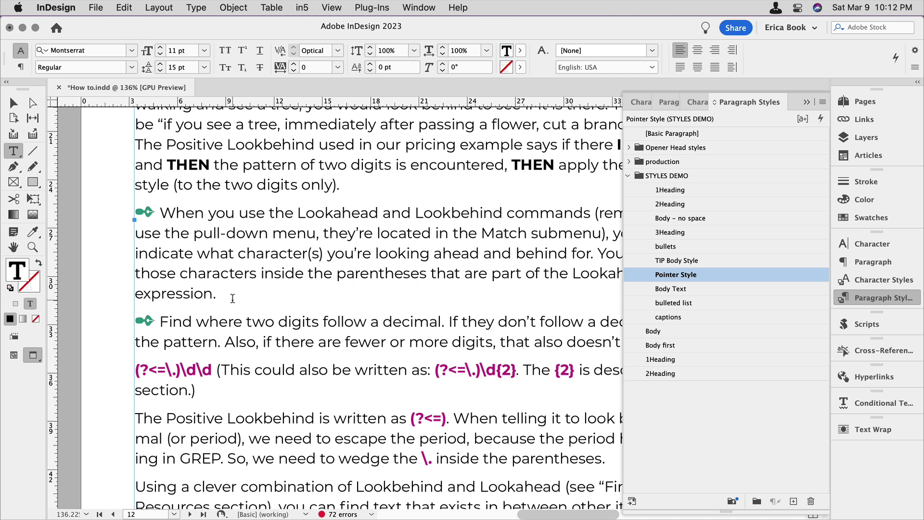
pyautogui.press('Return')
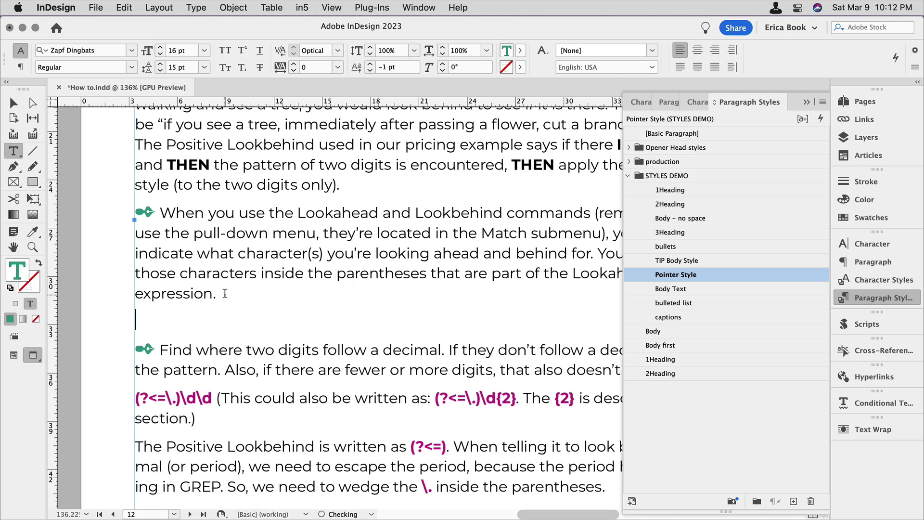
pyautogui.write('➼ Here is')
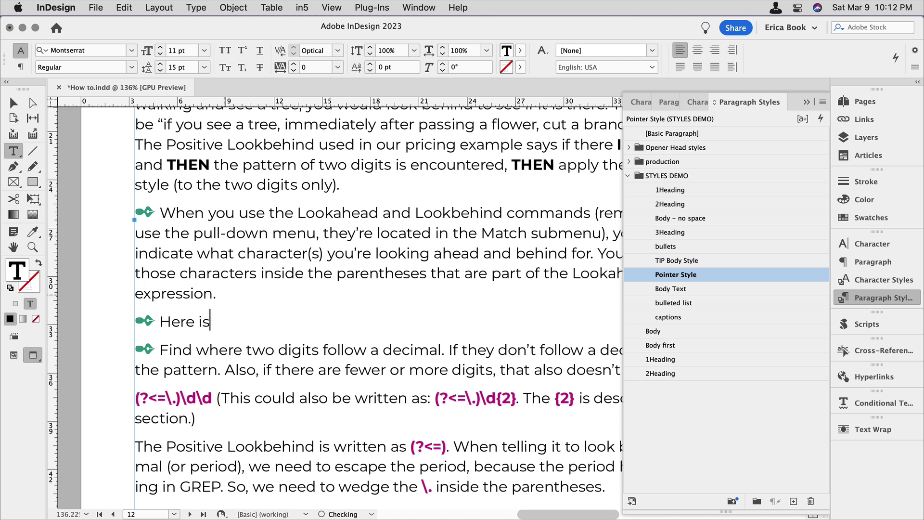
pyautogui.write(' the info.')
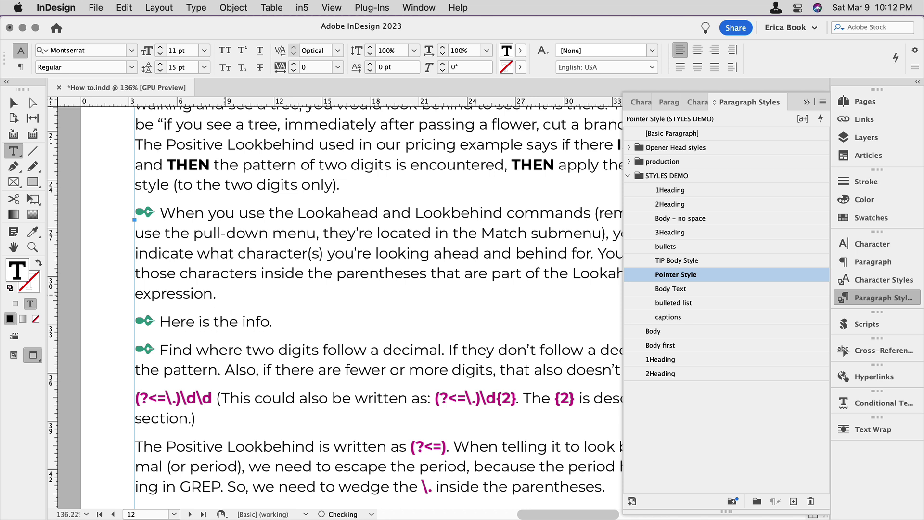